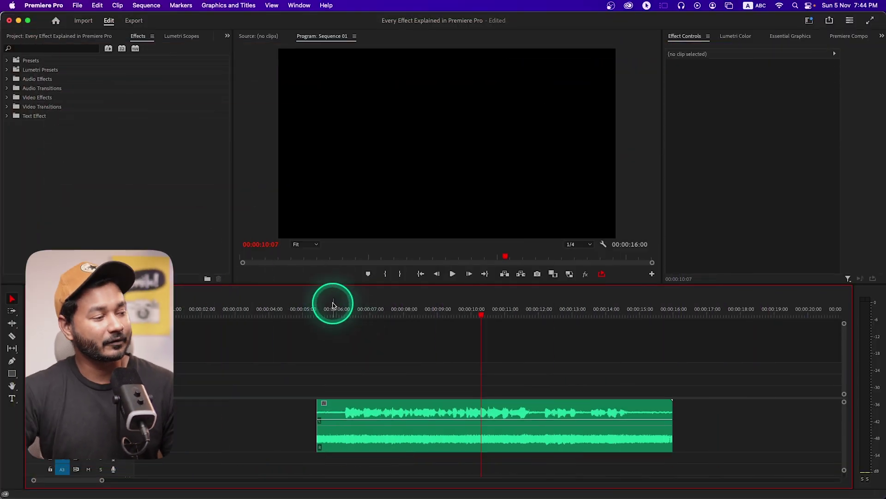
# Step: Select Audio 1_1.wav in the timeline so Effect Controls shows Volume, Channel Volume and Panner
pyautogui.click(336, 305)
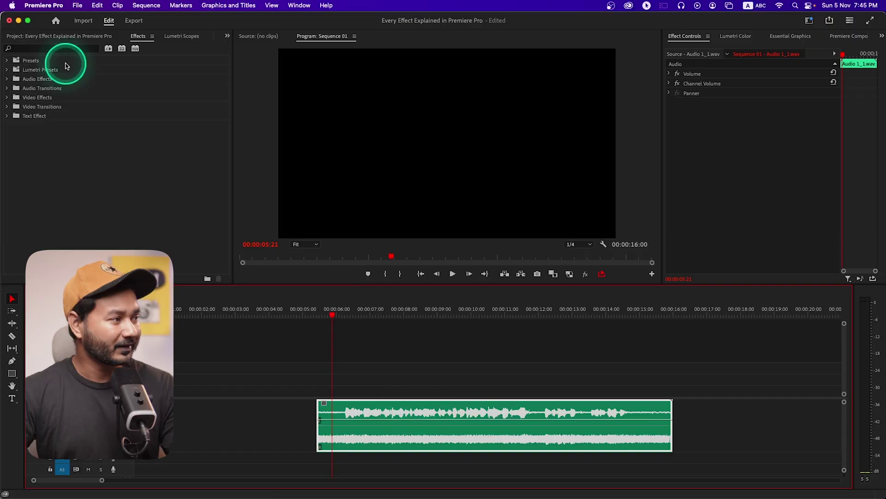
# Step: Bring up the Effects panel from the Window menu
pyautogui.click(64, 38)
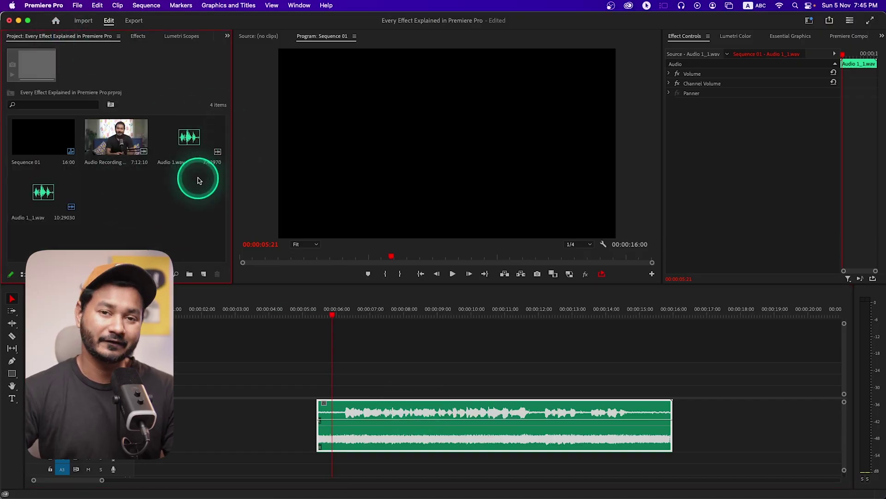
pyautogui.click(299, 5)
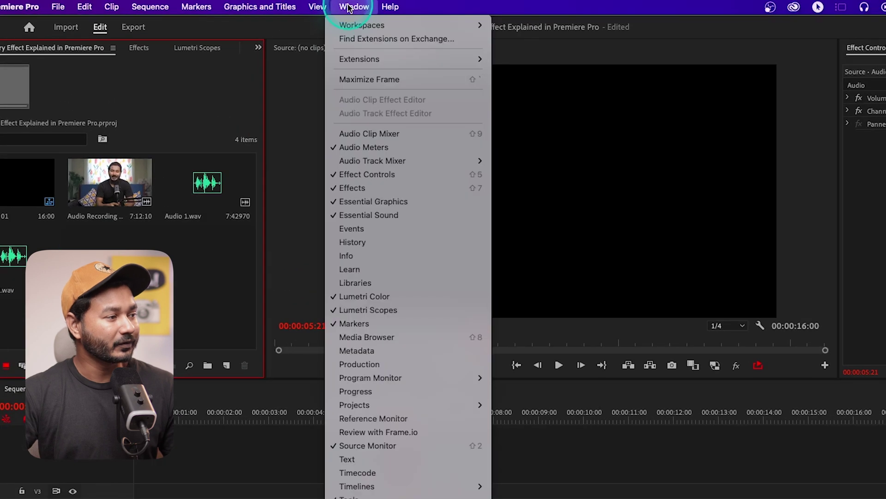
pyautogui.click(366, 188)
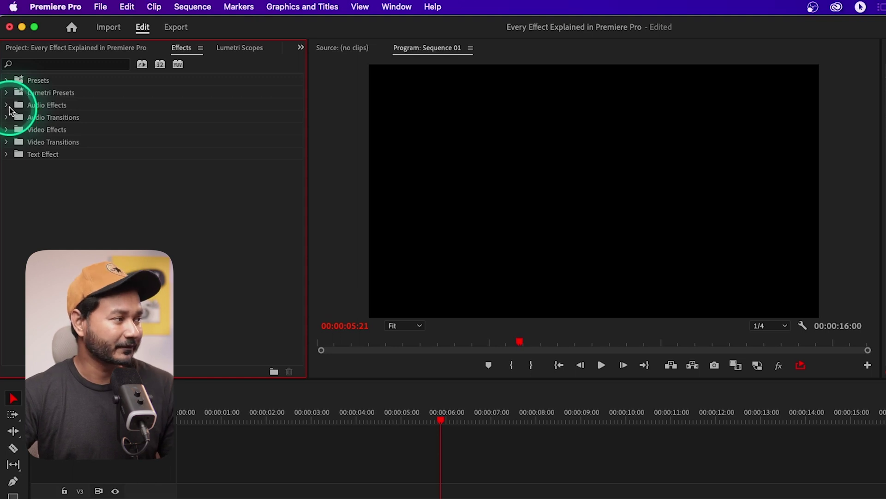
# Step: Expand Audio Effects > Amplitude and Compression and select Amplify
pyautogui.click(40, 106)
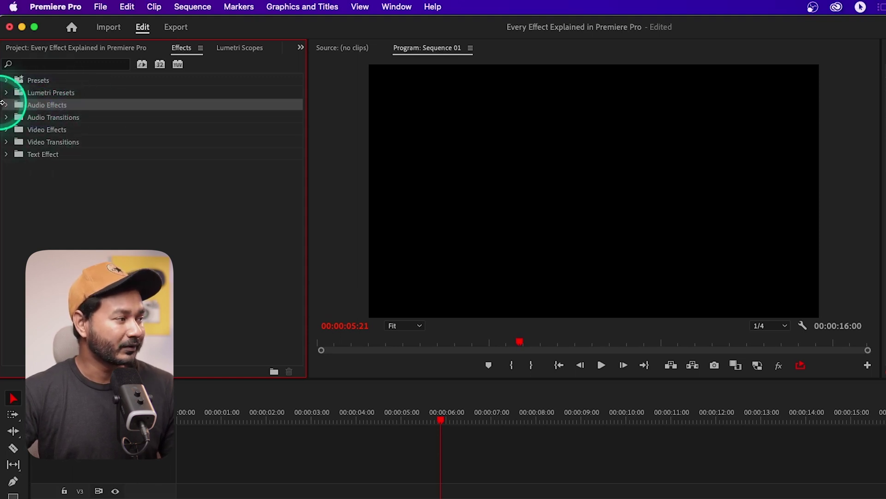
pyautogui.click(7, 106)
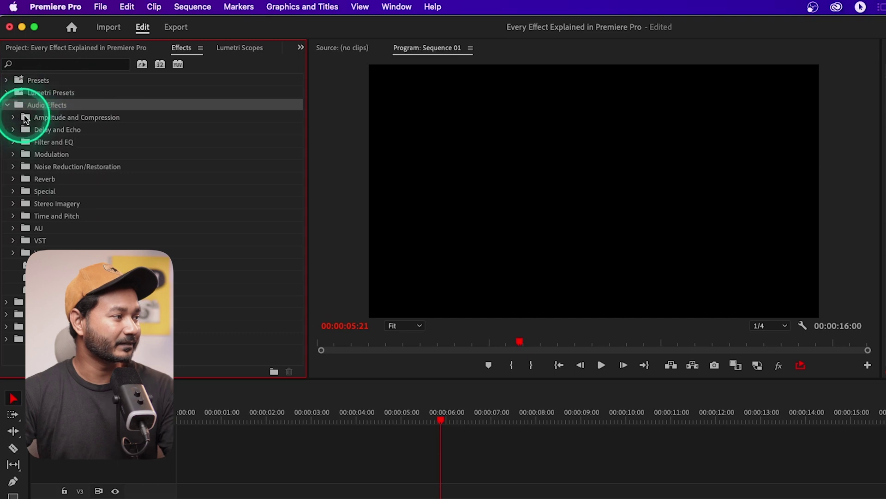
pyautogui.click(13, 119)
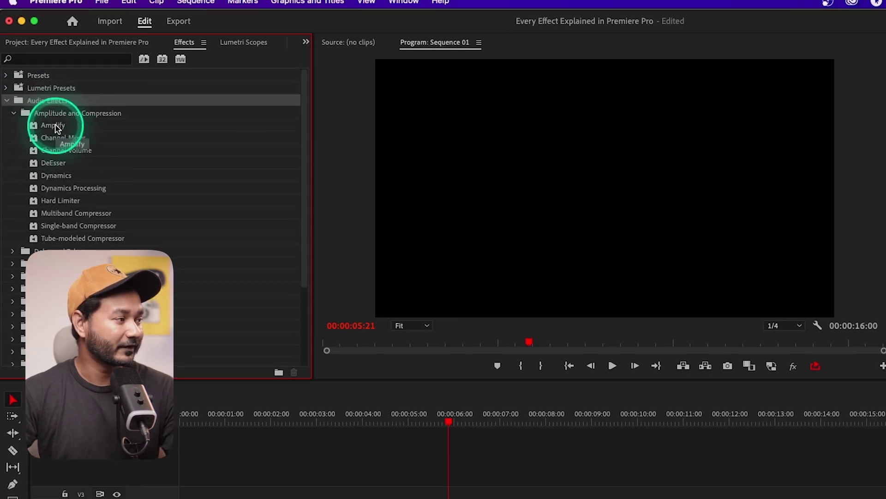
pyautogui.click(55, 126)
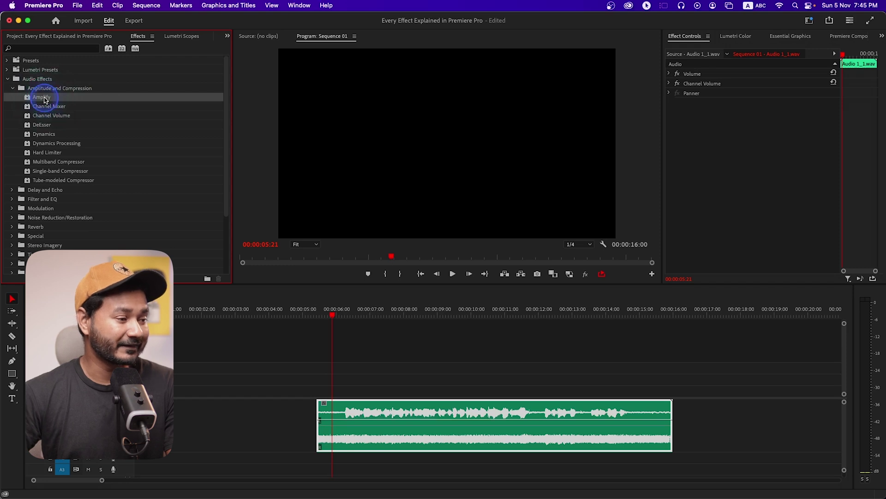
# Step: Apply Amplify to the audio clip, then load Audio Recording Tips.mp4 into the Source monitor
pyautogui.moveTo(44, 99); pyautogui.dragTo(376, 412)
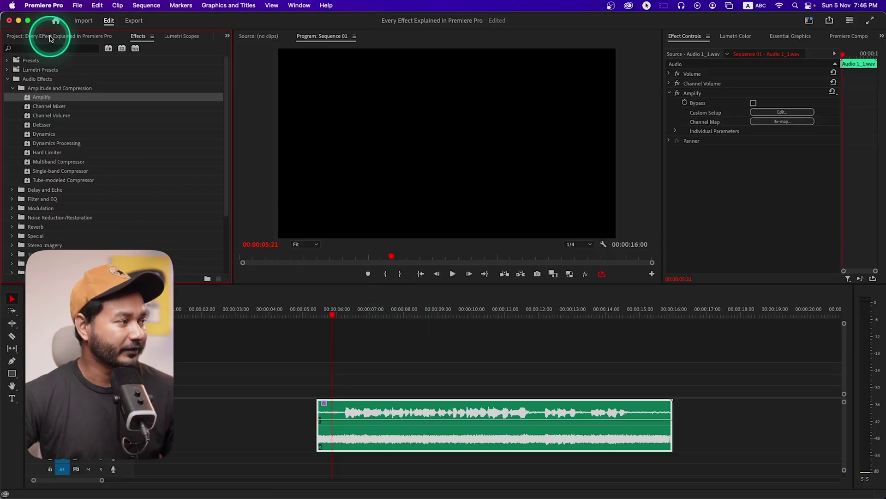
pyautogui.click(51, 36)
pyautogui.doubleClick(121, 145)
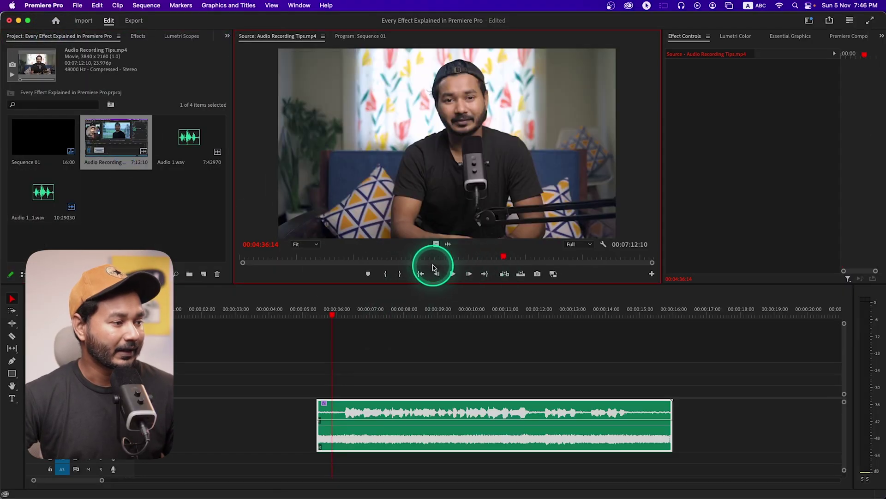
# Step: Mark a source range from 00:03:17:20 to 00:03:50:06 in Audio Recording Tips.mp4
pyautogui.click(429, 259)
pyautogui.press('i')
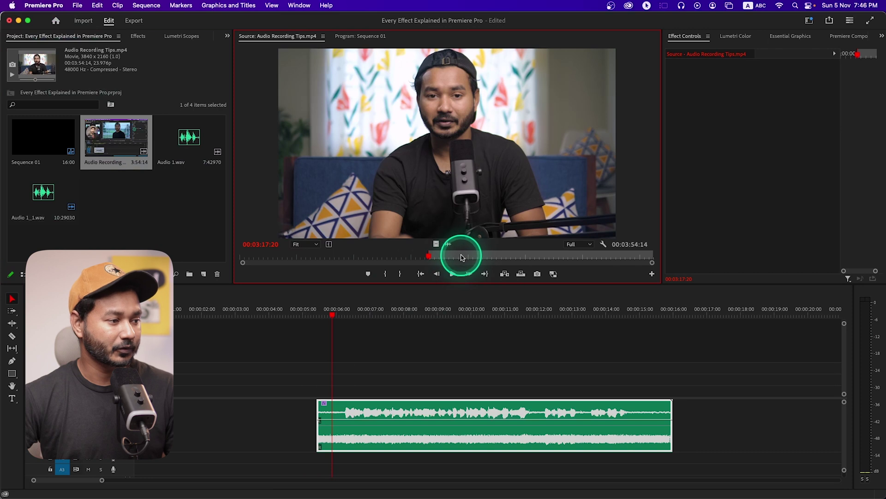
pyautogui.click(460, 257)
pyautogui.press('o')
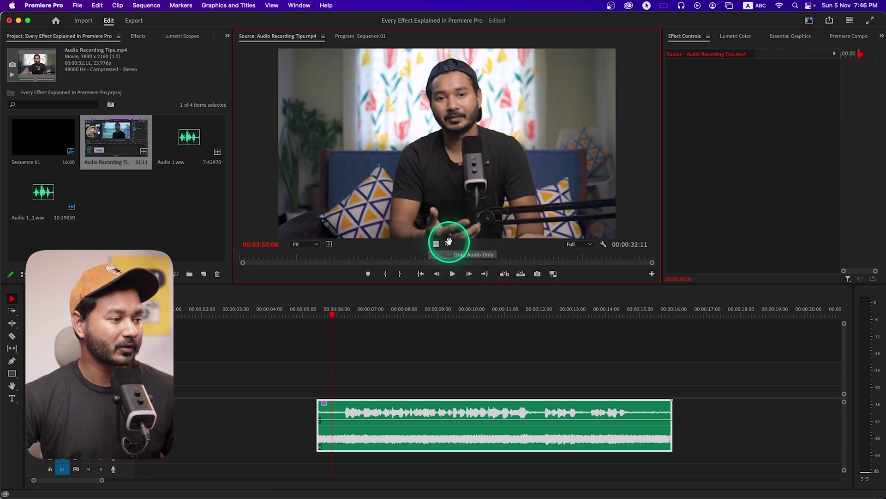
pyautogui.click(449, 242)
pyautogui.click(436, 244)
# Step: Place only the range's video on the timeline and select that new clip
pyautogui.moveTo(435, 244); pyautogui.dragTo(692, 388)
pyautogui.hscroll(10, 683, 387)
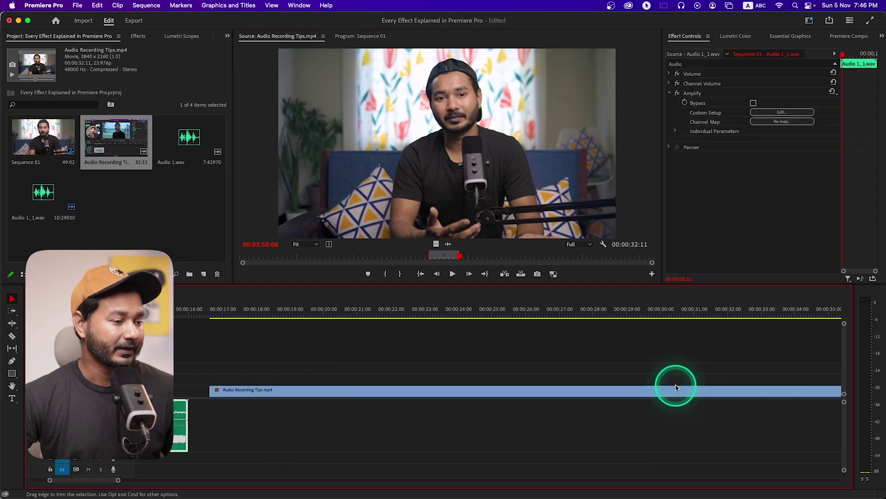
pyautogui.press('-')
pyautogui.press('-')
pyautogui.press('-')
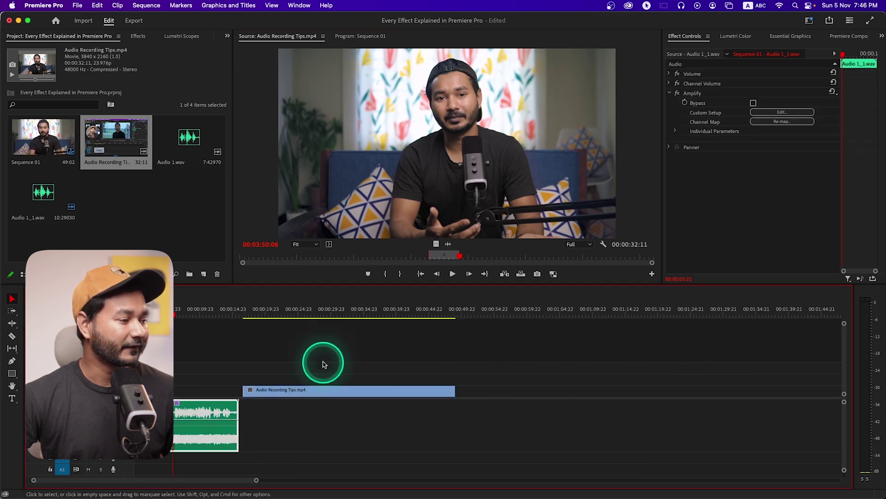
pyautogui.click(306, 314)
pyautogui.click(311, 390)
# Step: Try dropping Amplify onto the video-only clip, then return to the source clip
pyautogui.click(138, 36)
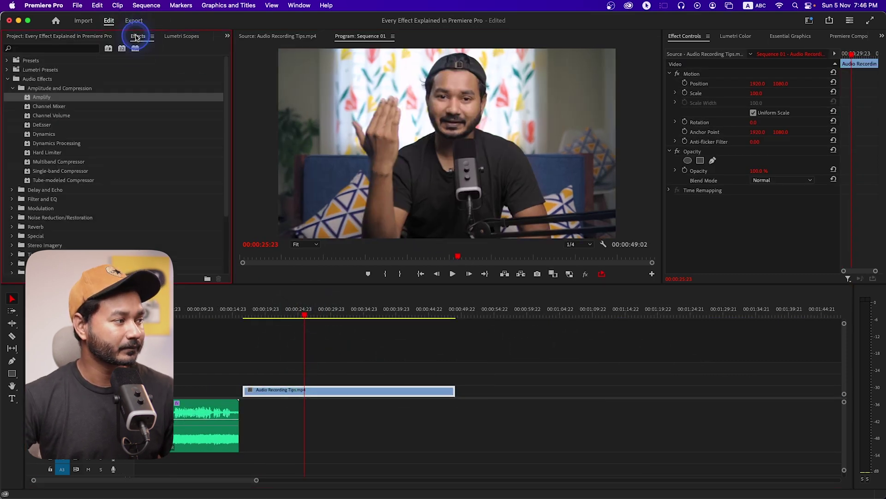
pyautogui.moveTo(39, 100); pyautogui.dragTo(322, 390)
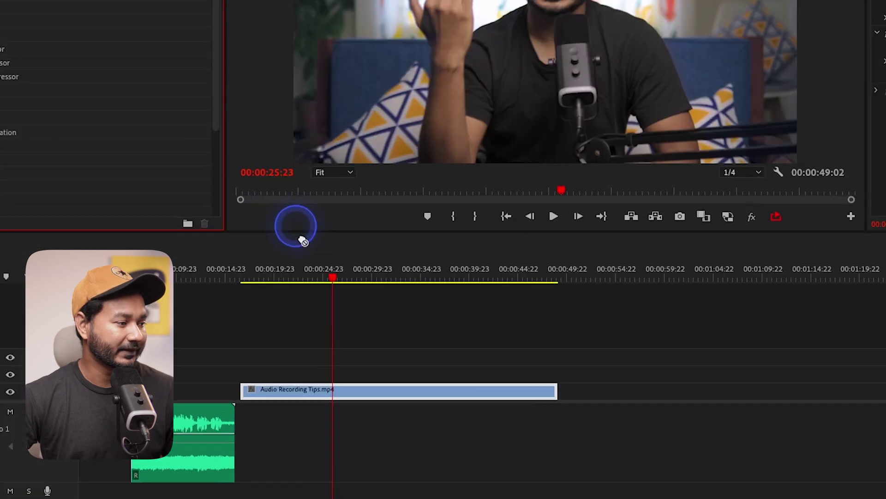
pyautogui.moveTo(379, 392); pyautogui.dragTo(391, 321)
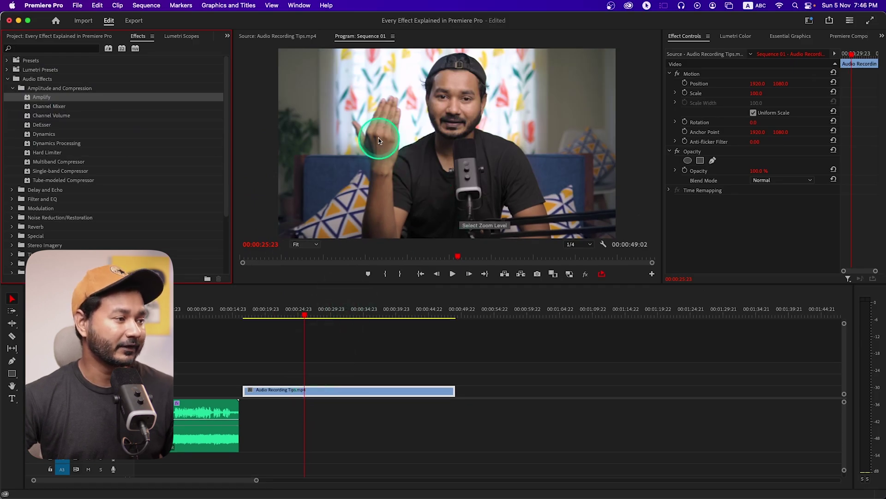
pyautogui.click(356, 257)
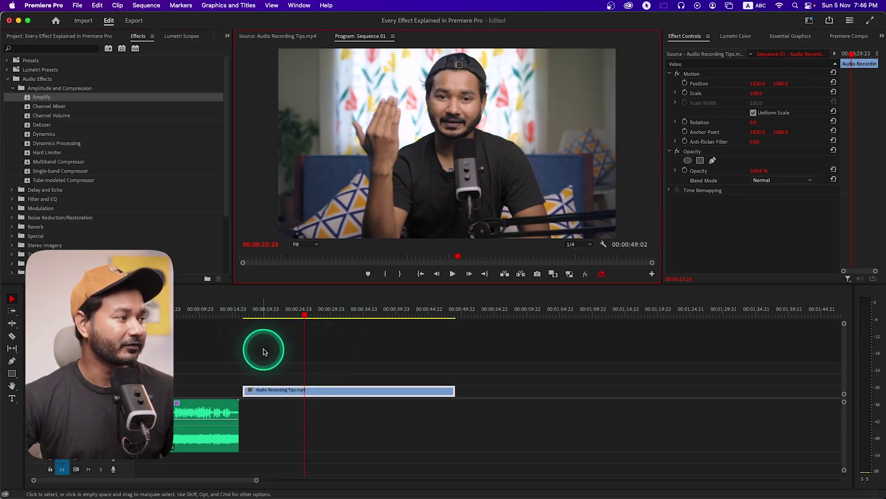
pyautogui.click(283, 35)
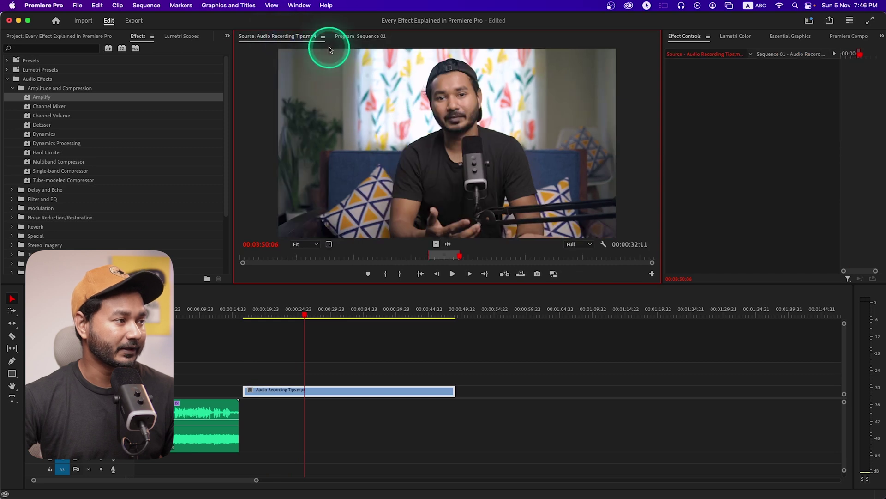
# Step: Add the range with video and audio, apply Amplify to its audio, then delete that test clip
pyautogui.moveTo(420, 118); pyautogui.dragTo(243, 390)
pyautogui.moveTo(45, 101); pyautogui.dragTo(229, 223)
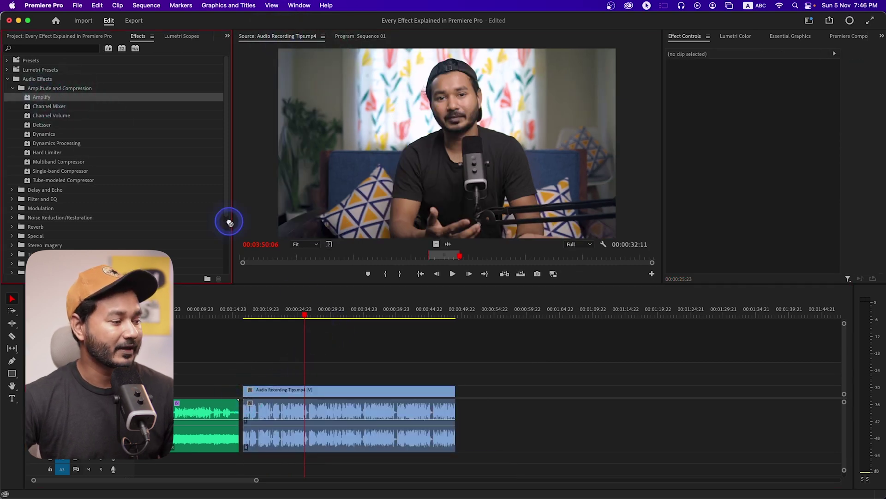
pyautogui.moveTo(308, 415); pyautogui.dragTo(308, 416)
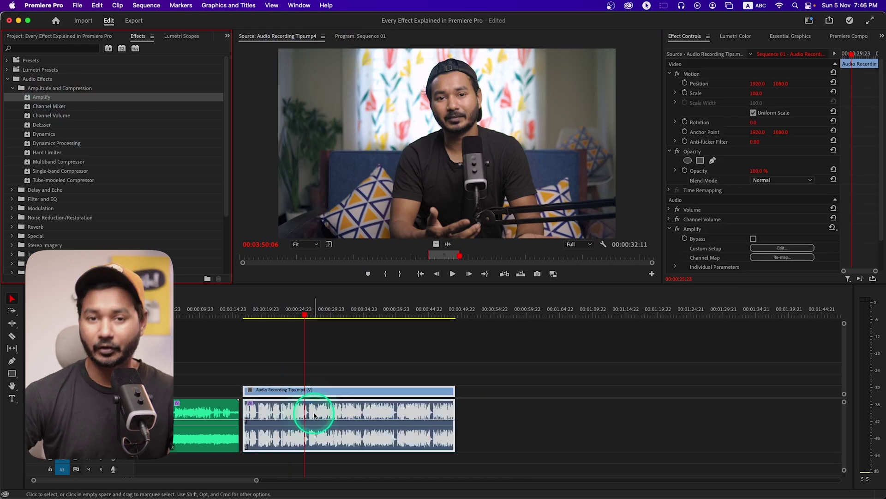
pyautogui.moveTo(340, 361); pyautogui.dragTo(377, 412)
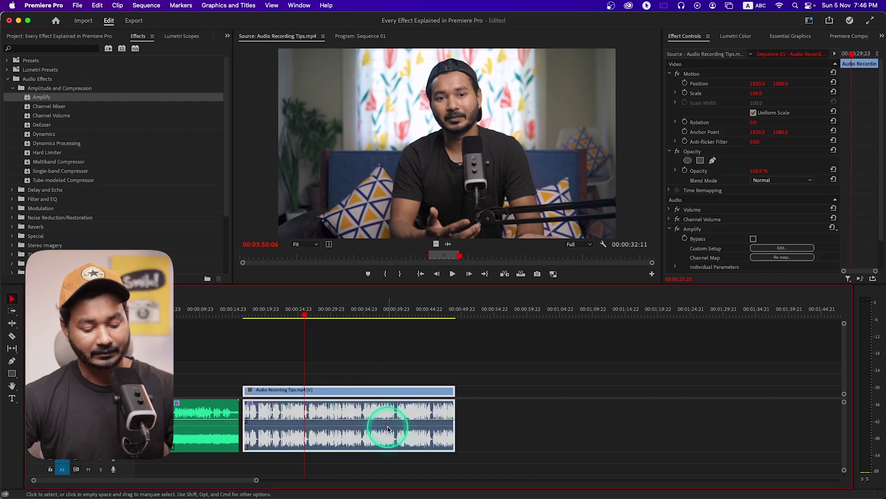
pyautogui.press('Delete')
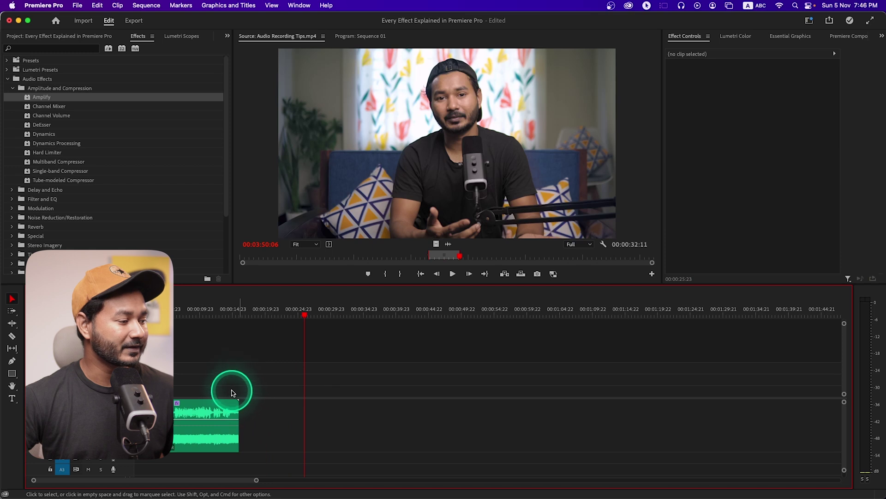
pyautogui.scroll(5, 232, 392)
pyautogui.hscroll(-5, 228, 390)
pyautogui.click(476, 316)
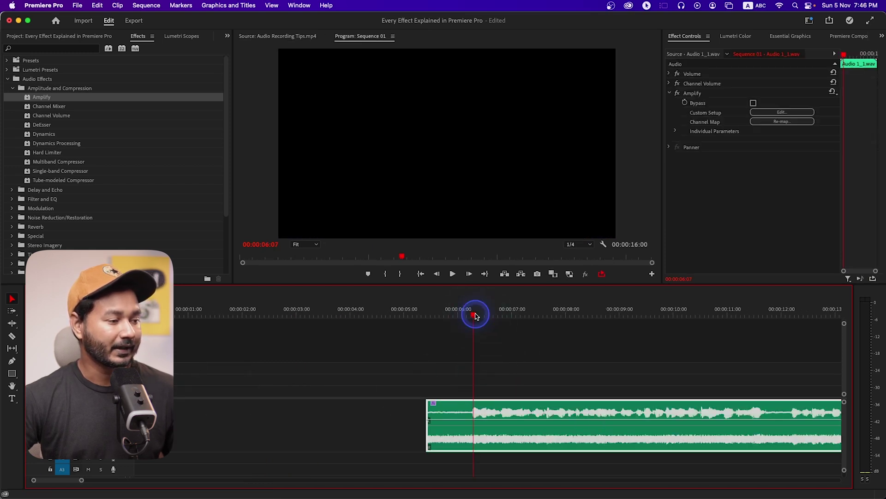
pyautogui.hscroll(5, 510, 406)
pyautogui.click(716, 95)
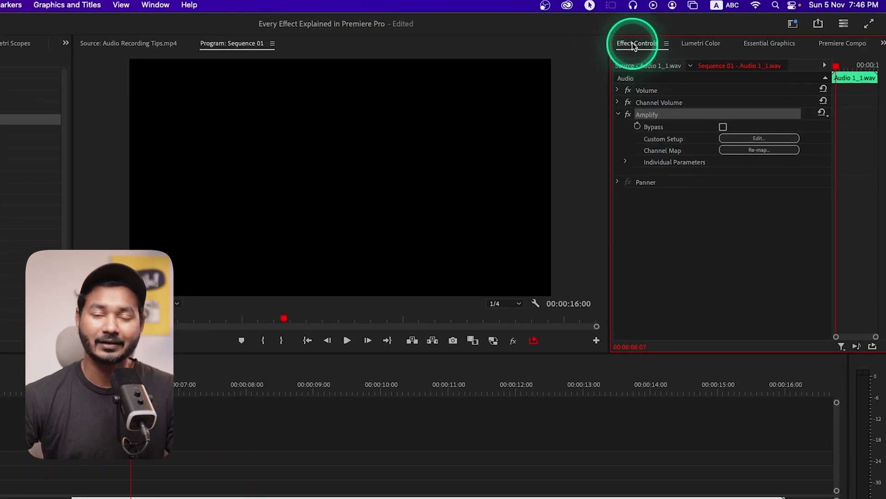
pyautogui.click(154, 8)
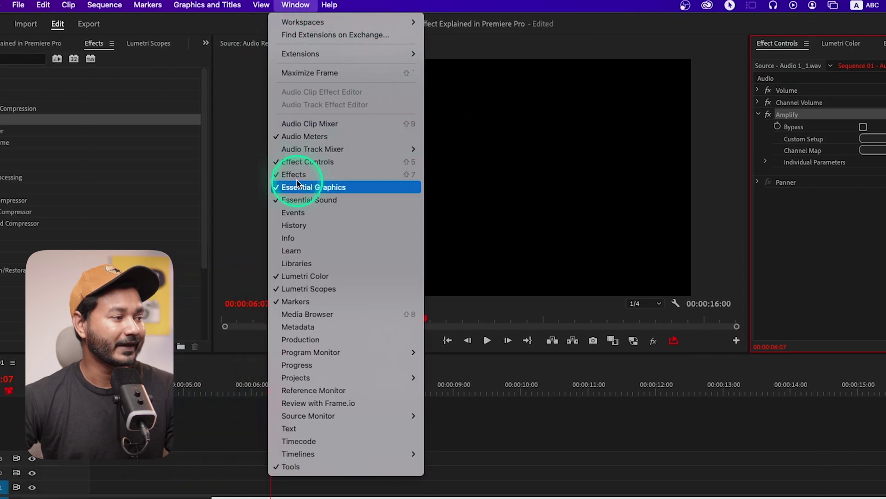
pyautogui.click(311, 163)
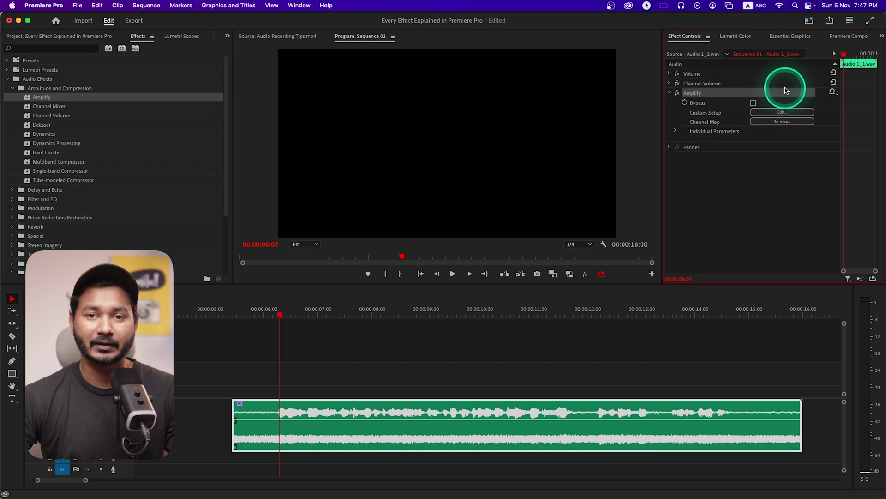
pyautogui.click(810, 22)
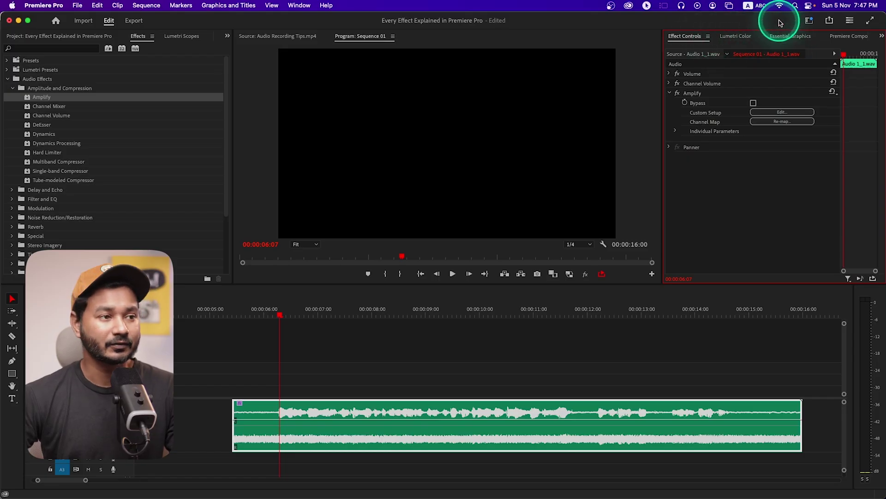
pyautogui.click(807, 22)
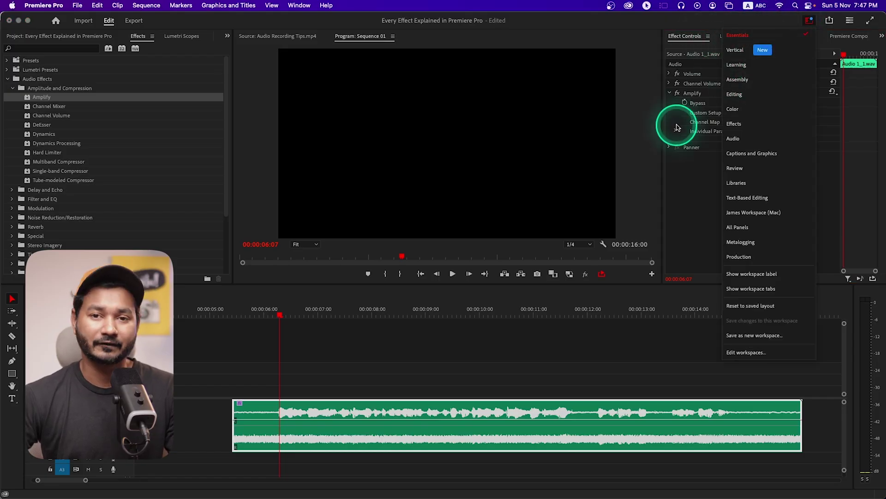
pyautogui.click(672, 176)
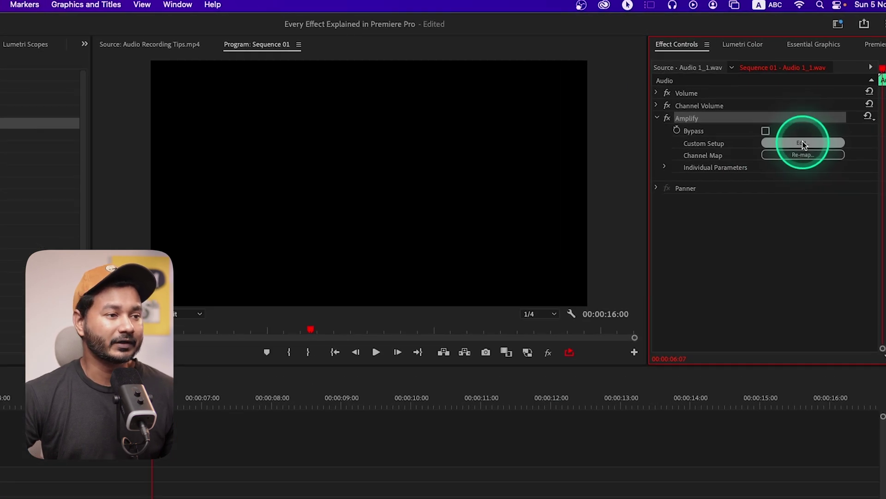
# Step: Open Amplify's Custom Setup, play the clip, and adjust both linked channel gains
pyautogui.click(803, 143)
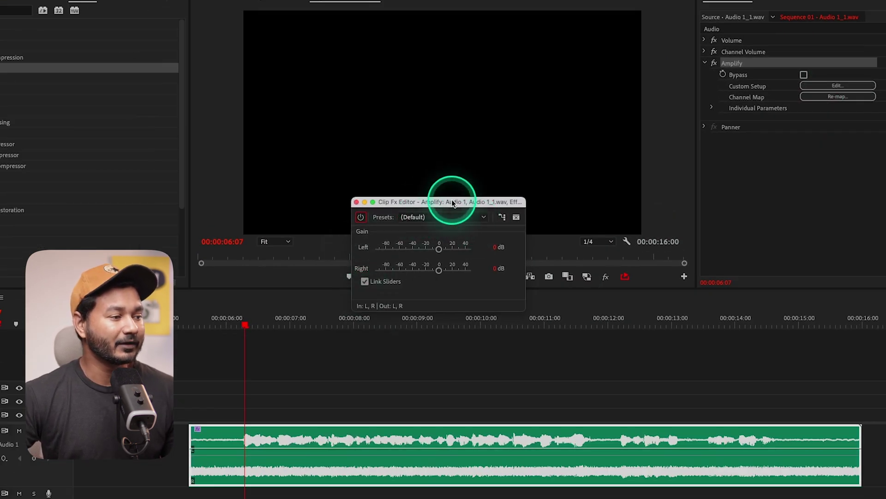
pyautogui.click(243, 328)
pyautogui.press('space')
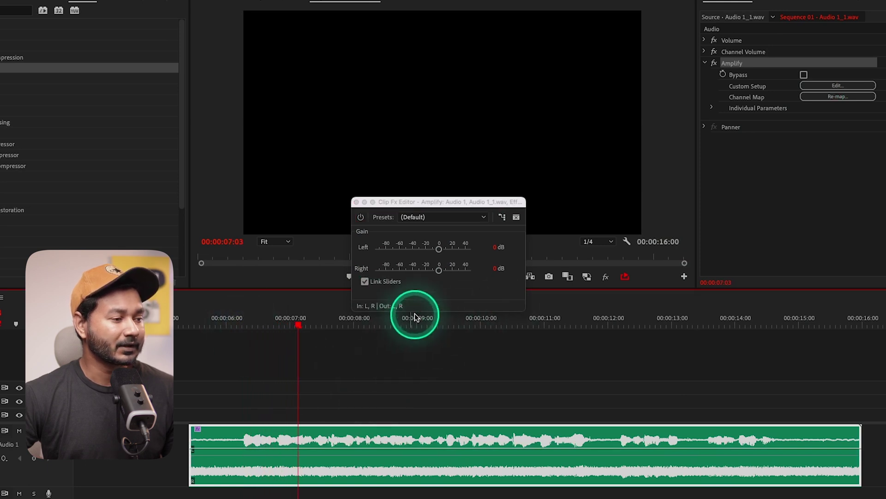
pyautogui.moveTo(440, 251); pyautogui.dragTo(454, 252)
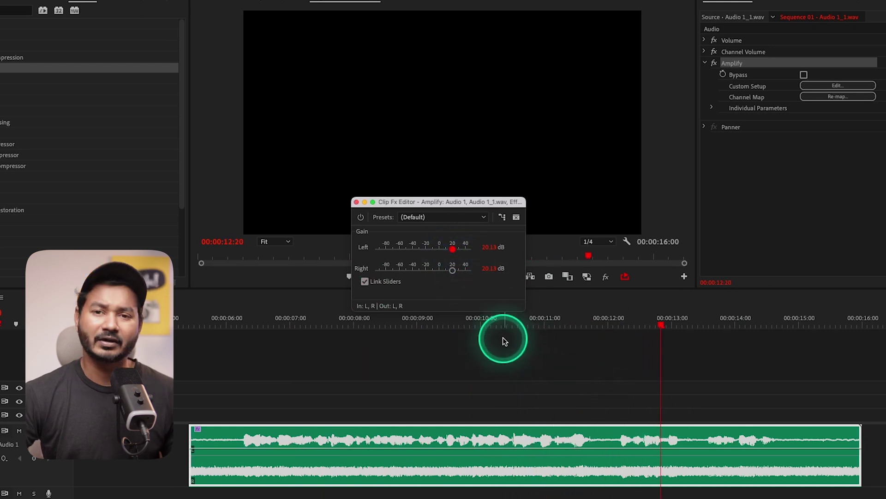
pyautogui.click(455, 254)
pyautogui.moveTo(453, 254); pyautogui.dragTo(447, 253)
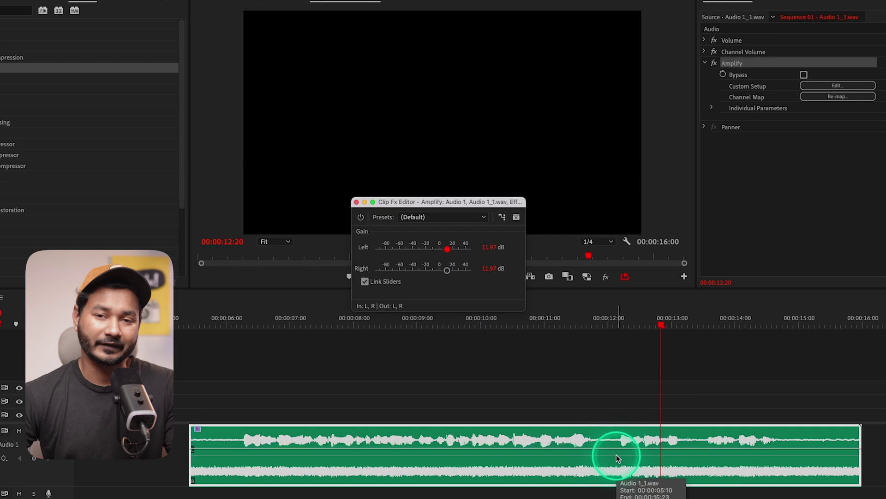
# Step: Reselect the audio clip, lower the linked gains, and uncheck Link Sliders
pyautogui.click(605, 400)
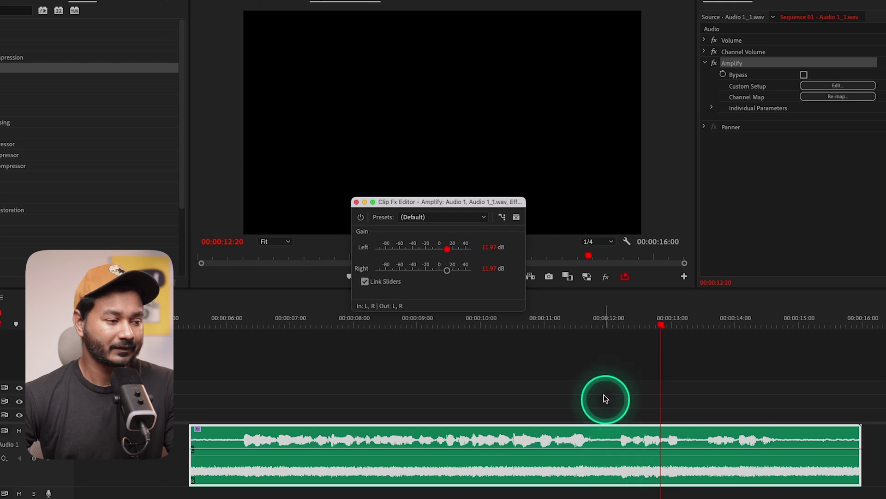
pyautogui.click(237, 445)
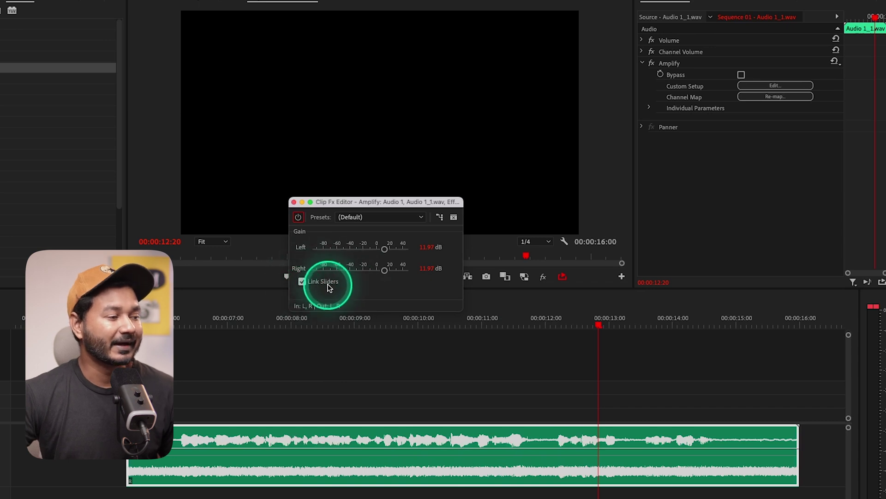
pyautogui.moveTo(385, 250)
pyautogui.mouseDown()
pyautogui.moveTo(369, 251)
pyautogui.moveTo(384, 250)
pyautogui.mouseUp()
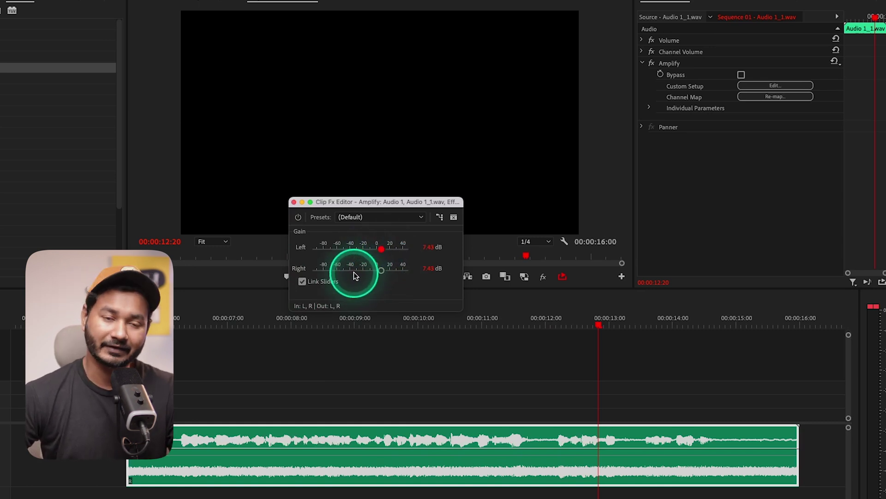
pyautogui.click(302, 283)
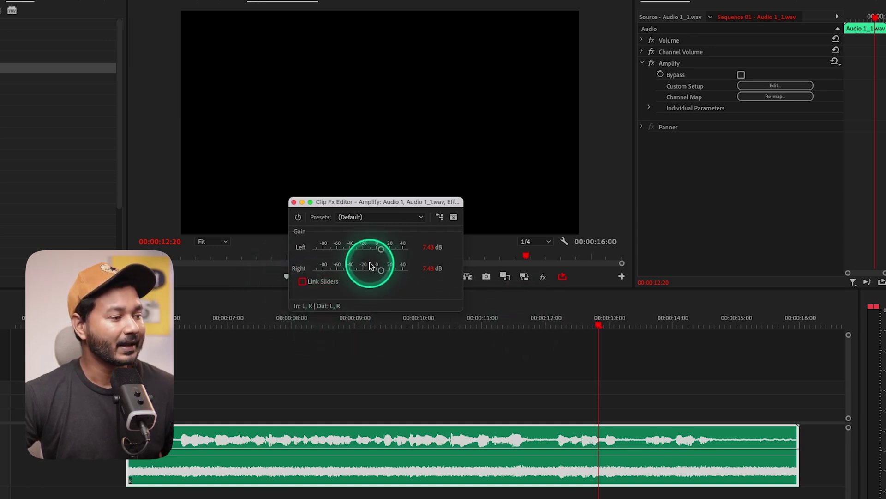
# Step: Set Right gain to -96 dB and Left gain to 13.4 dB while playing from 00:00:05:16
pyautogui.moveTo(382, 271); pyautogui.dragTo(375, 254)
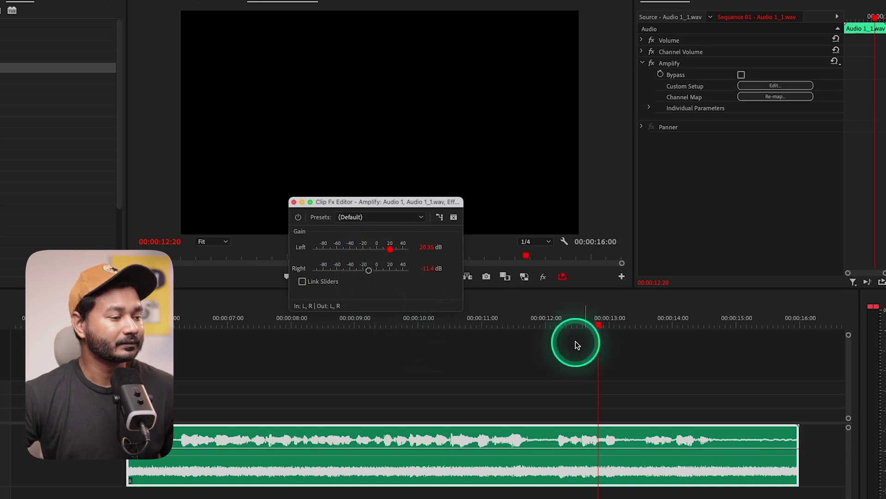
pyautogui.moveTo(228, 331); pyautogui.dragTo(143, 326)
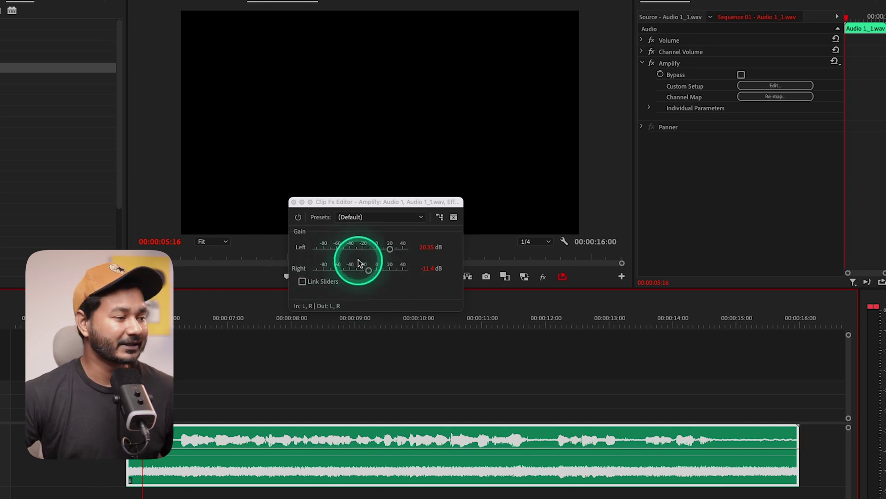
pyautogui.press('space')
pyautogui.moveTo(368, 270); pyautogui.dragTo(307, 273)
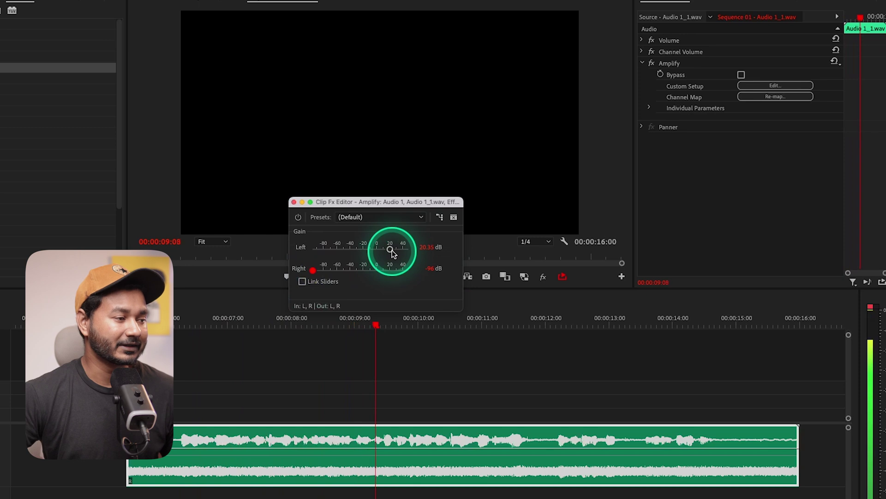
pyautogui.moveTo(391, 252); pyautogui.dragTo(388, 254)
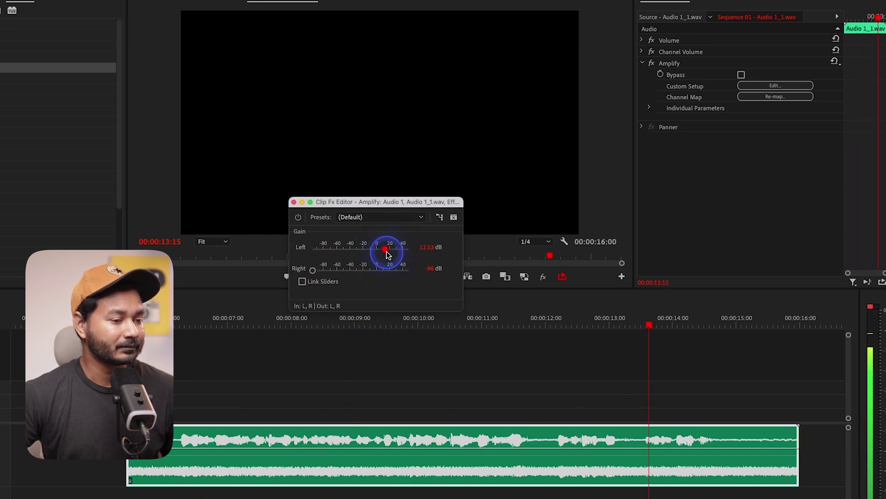
pyautogui.moveTo(386, 253); pyautogui.dragTo(388, 253)
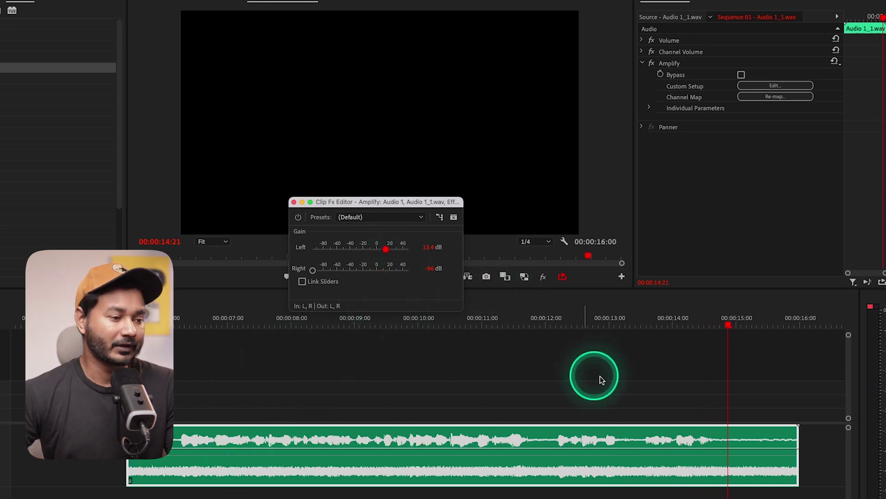
# Step: Play from 00:00:06:17 to hear the new left/right balance, then stop
pyautogui.click(211, 324)
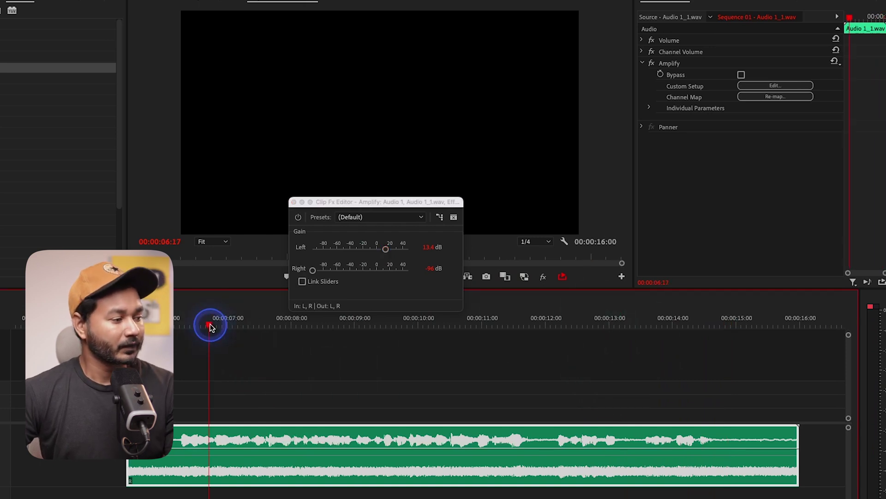
pyautogui.press('space')
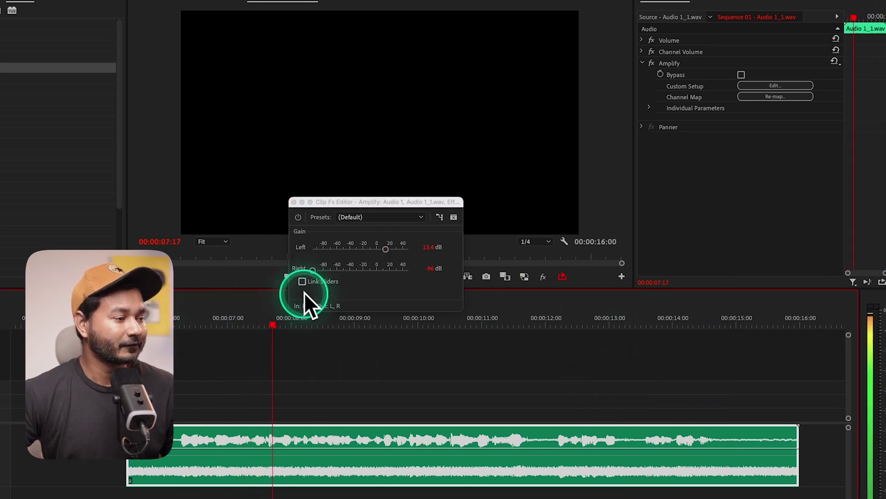
pyautogui.press('space')
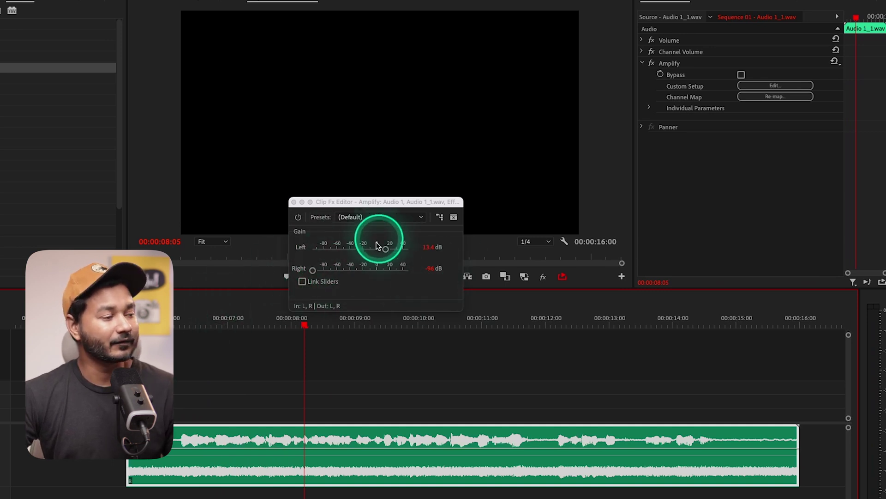
# Step: Open the Amplify channel map and check the Left row's input and output, keeping Left
pyautogui.click(439, 217)
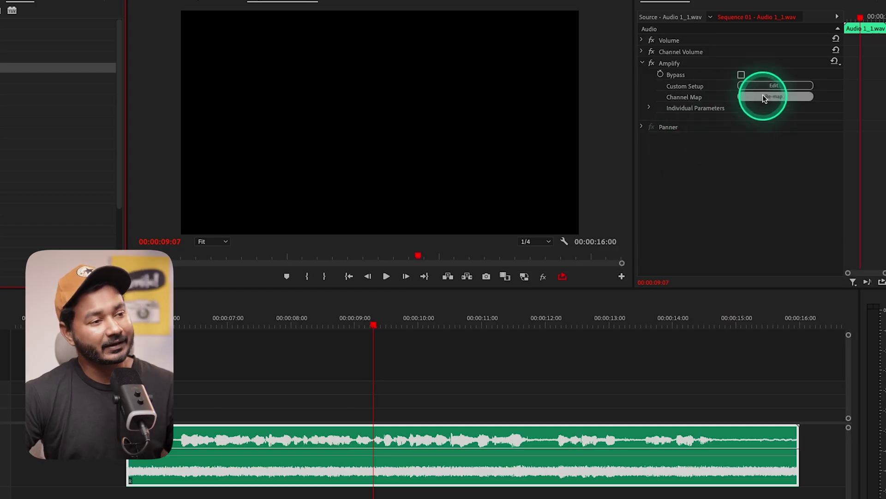
pyautogui.click(763, 97)
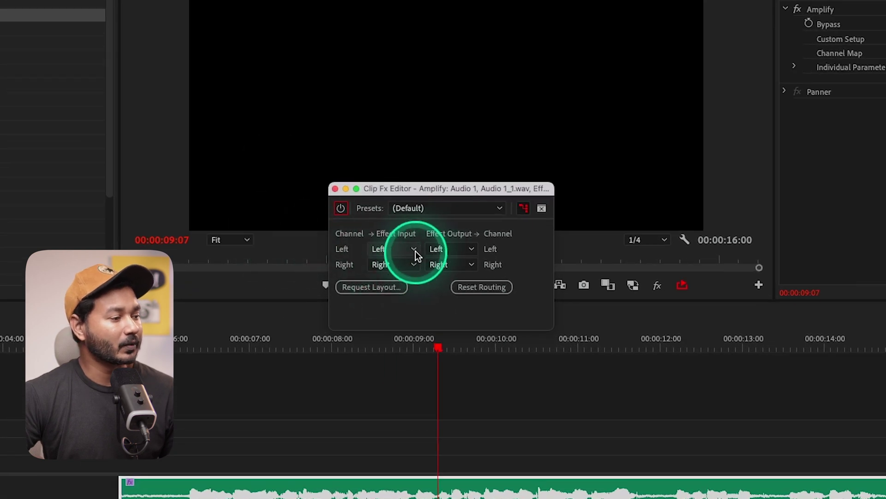
pyautogui.click(400, 252)
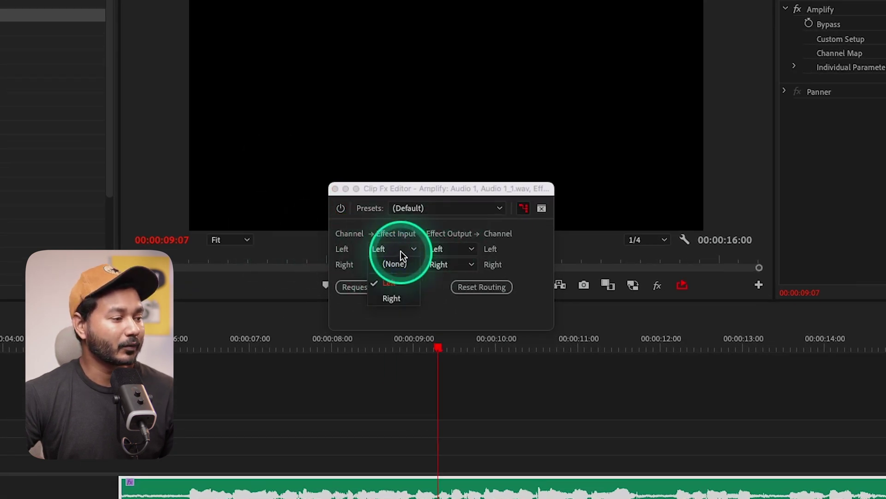
pyautogui.click(403, 250)
pyautogui.click(455, 248)
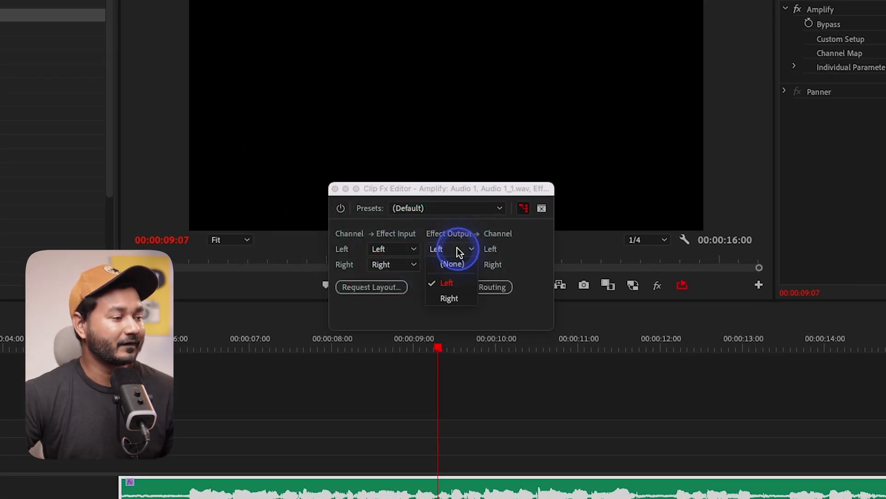
pyautogui.click(467, 251)
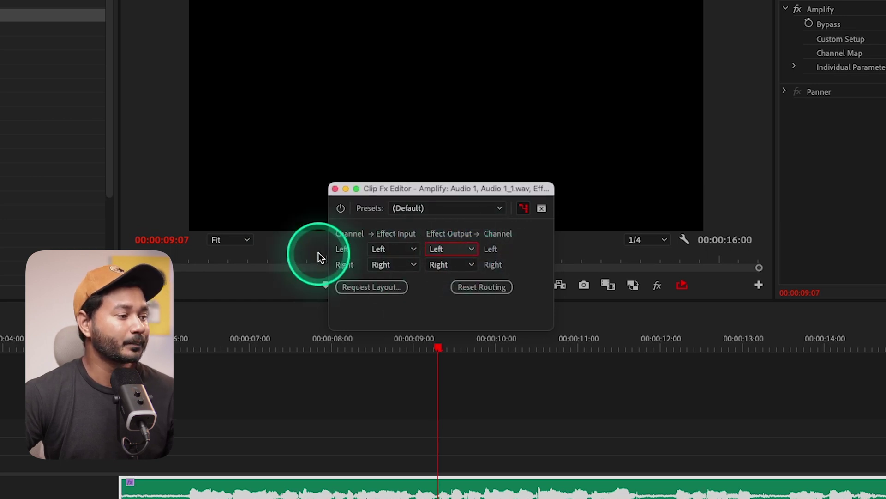
pyautogui.click(380, 250)
pyautogui.click(392, 279)
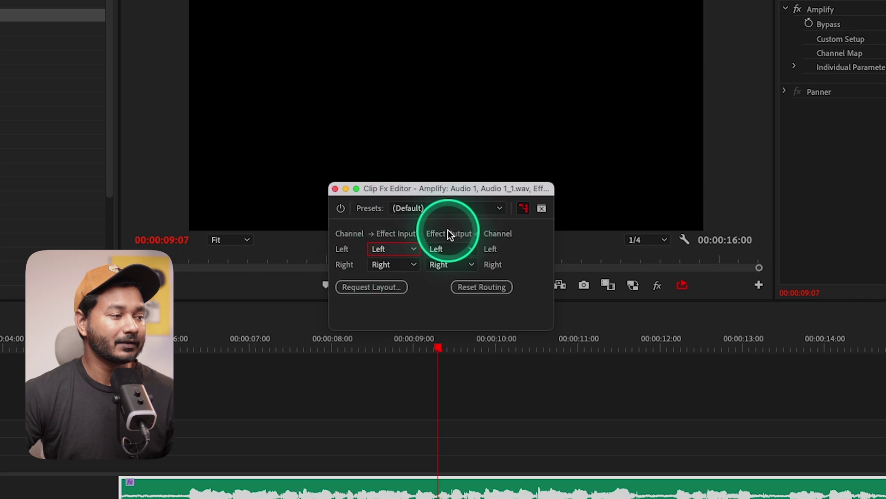
# Step: Toggle to the Gain view and back, then recheck the Left output stays Left
pyautogui.click(516, 212)
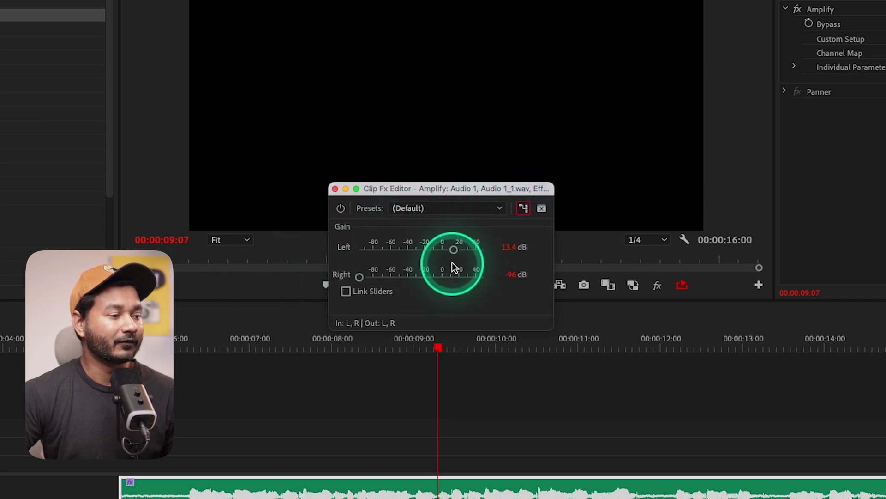
pyautogui.click(522, 210)
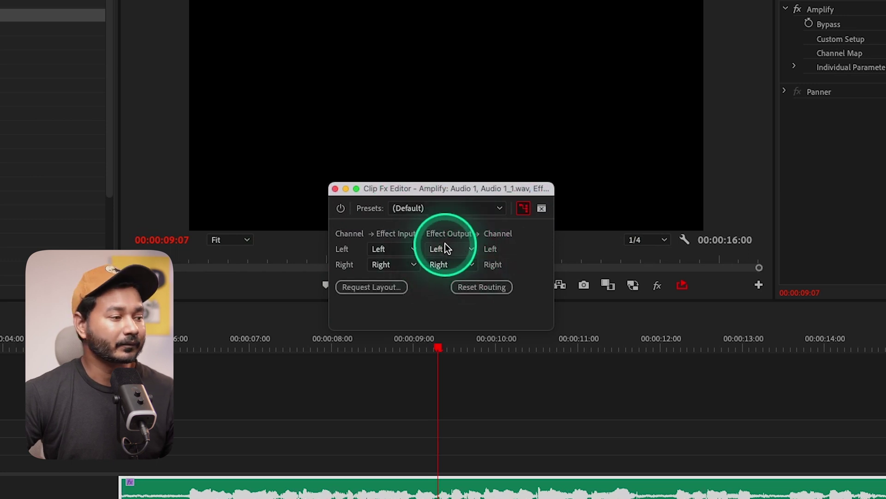
pyautogui.click(459, 254)
pyautogui.click(446, 286)
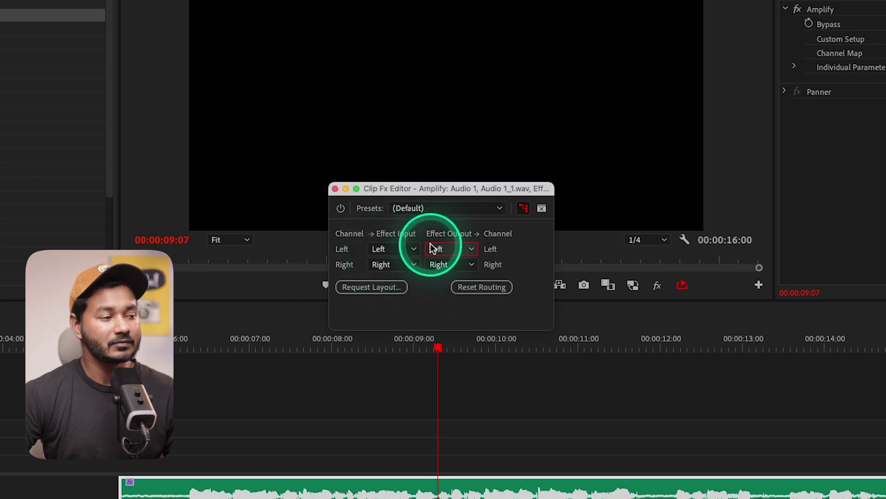
# Step: Try routing Left input to Right output while playing, then restore it to Left
pyautogui.click(442, 246)
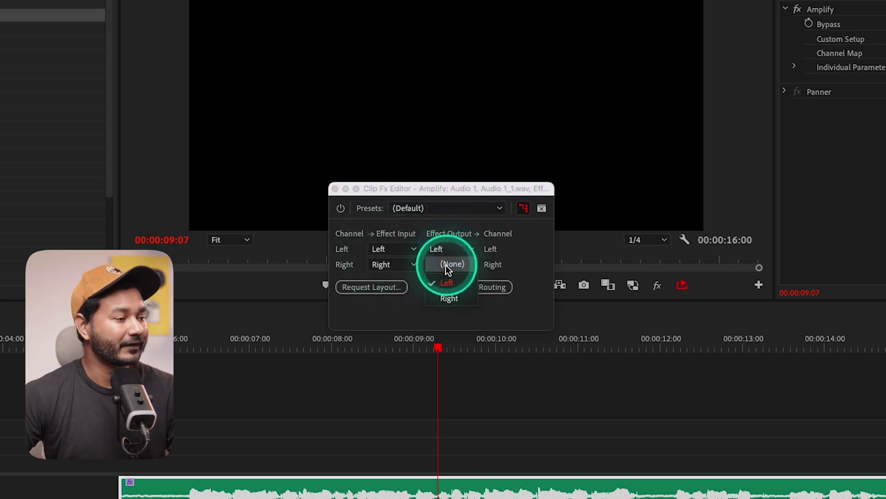
pyautogui.click(441, 296)
pyautogui.click(235, 347)
pyautogui.press('space')
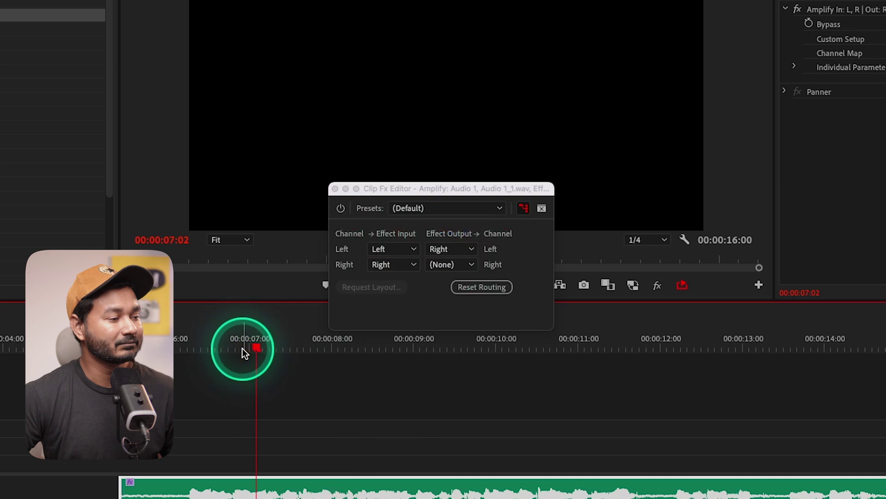
pyautogui.click(450, 250)
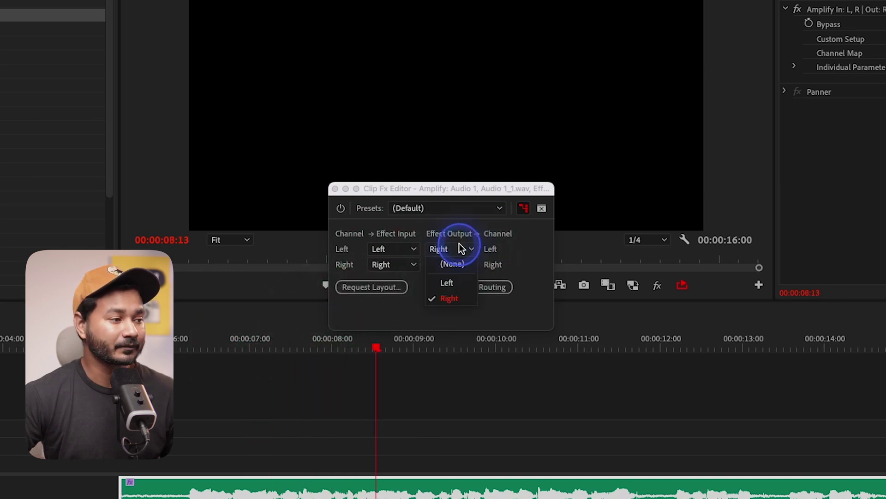
pyautogui.click(453, 283)
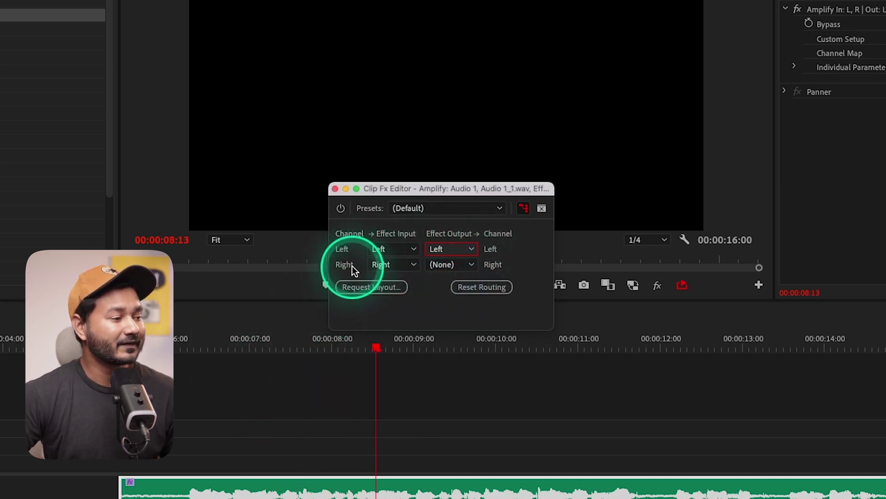
# Step: Route the Right input to the Left output and play from about six seconds
pyautogui.click(402, 267)
pyautogui.click(386, 311)
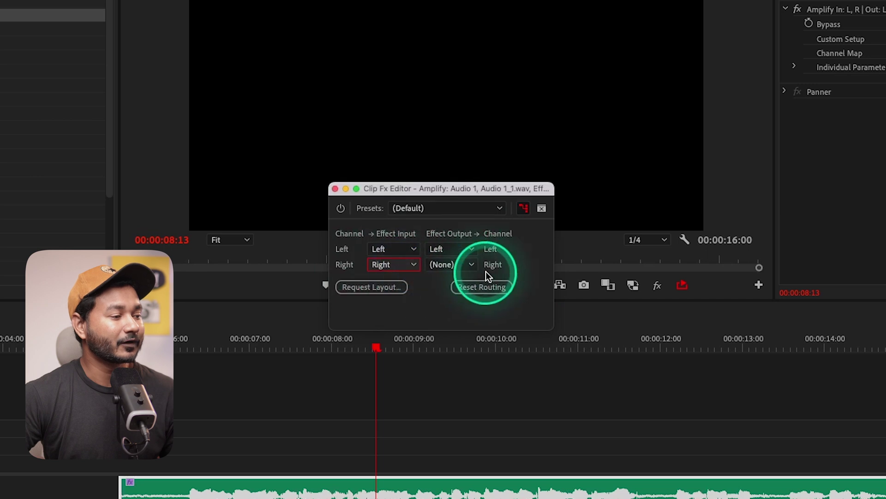
pyautogui.click(456, 267)
pyautogui.click(455, 292)
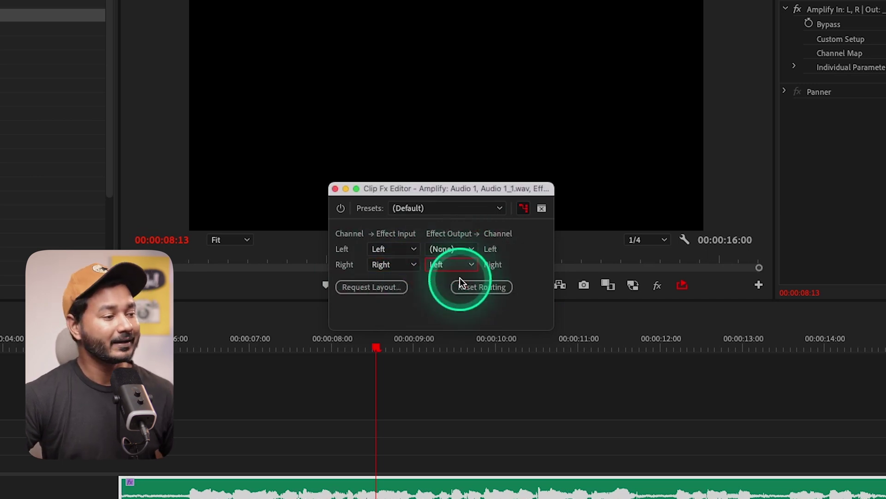
pyautogui.click(197, 345)
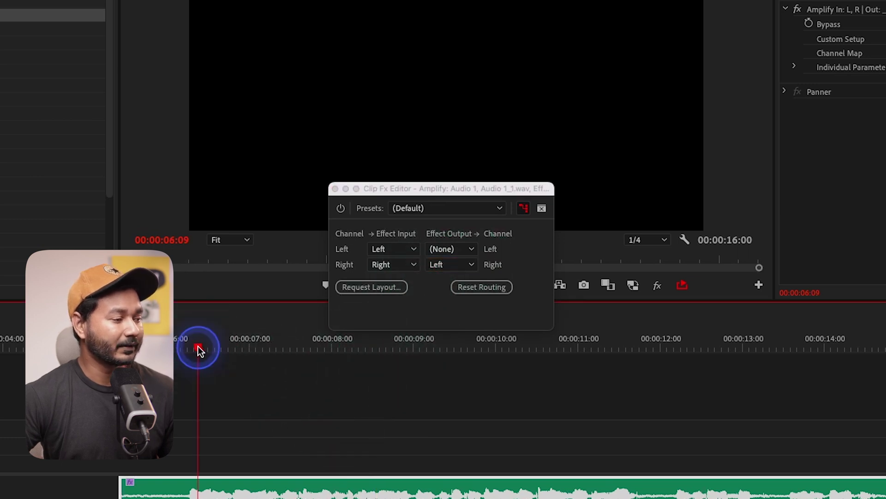
pyautogui.press('space')
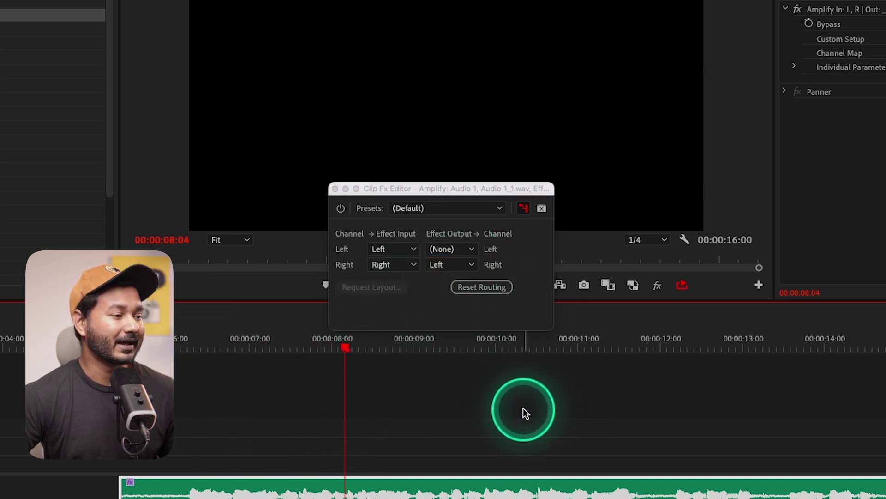
# Step: Restore the routing to Right→Right and Left→Left
pyautogui.click(467, 315)
pyautogui.click(448, 265)
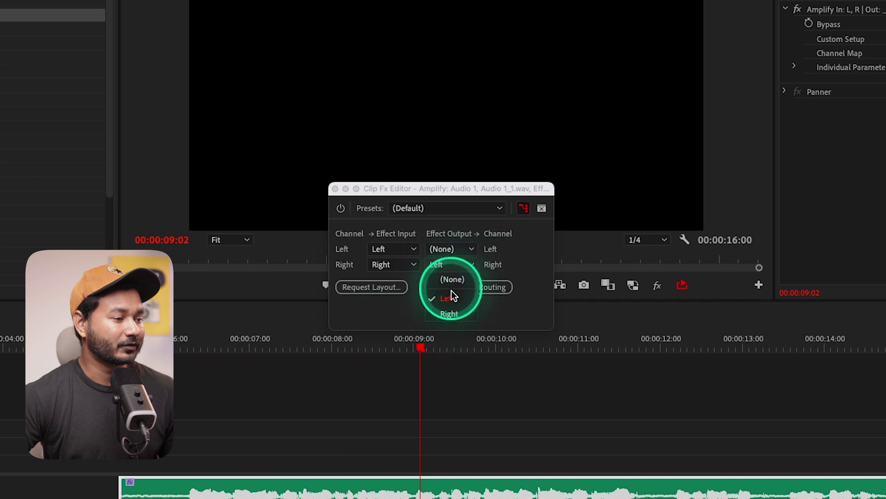
pyautogui.click(456, 314)
pyautogui.click(452, 250)
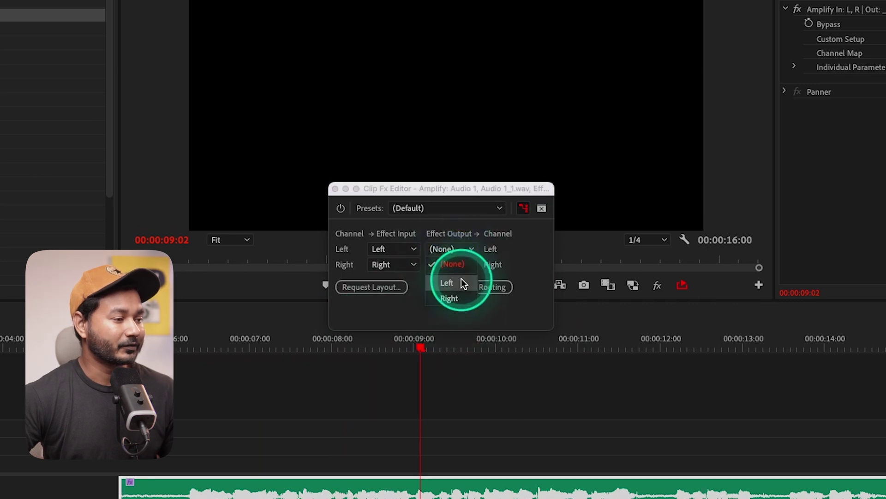
pyautogui.click(462, 281)
pyautogui.click(228, 349)
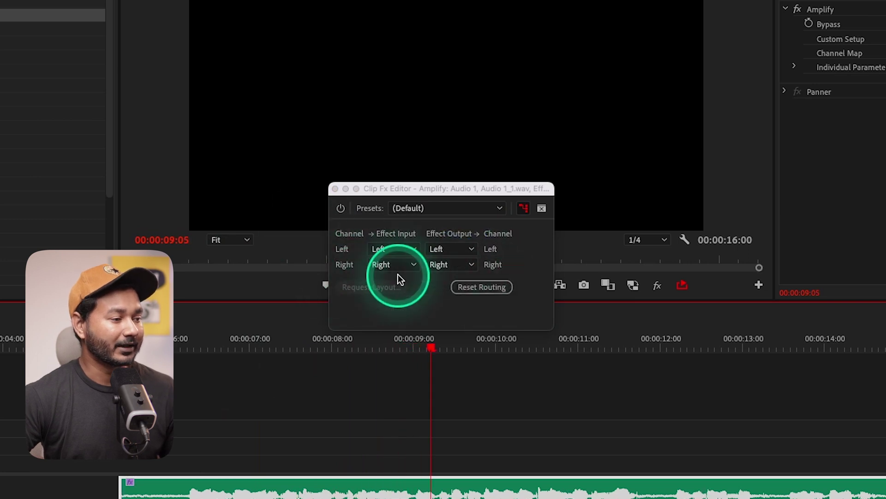
# Step: Route the Right input to the Left output again and stop playback
pyautogui.click(434, 270)
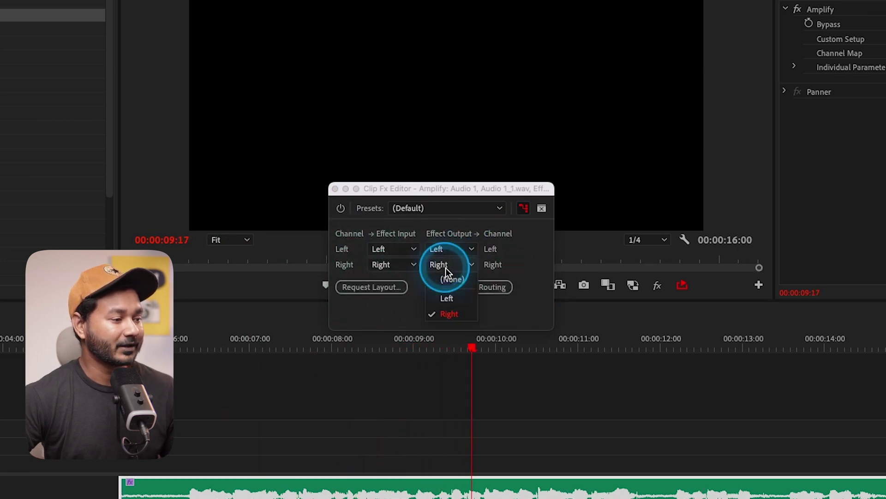
pyautogui.click(457, 304)
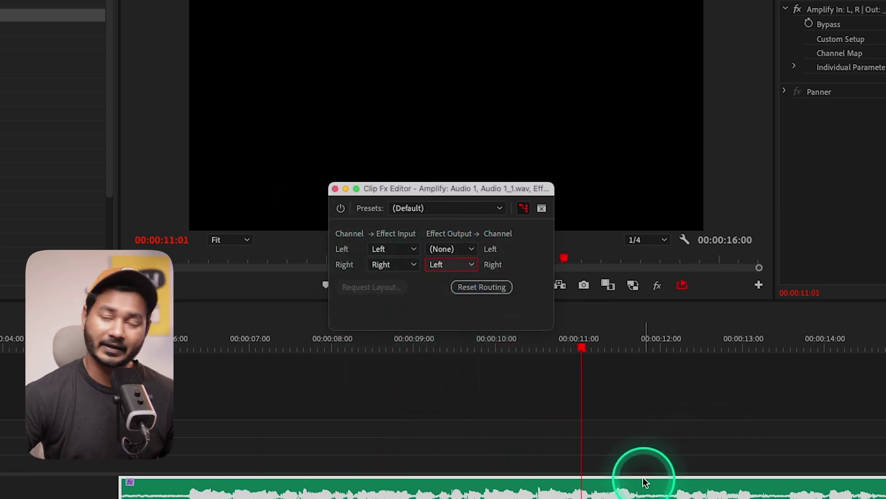
pyautogui.press('space')
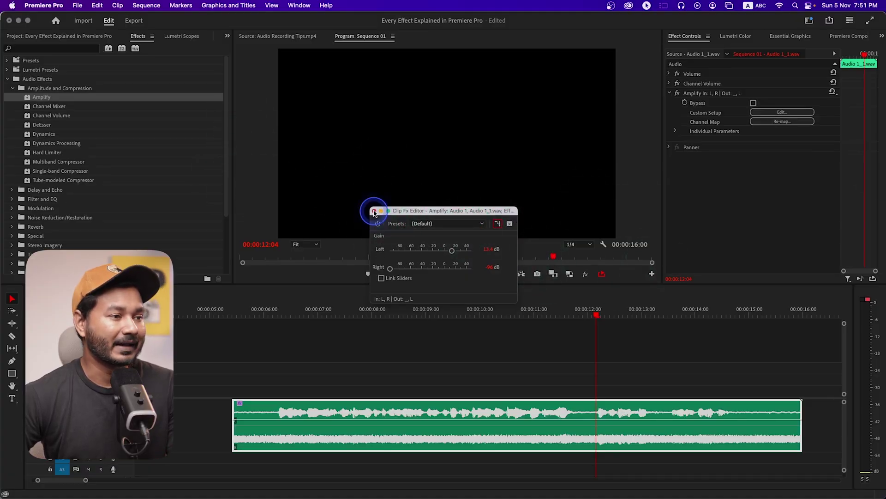
# Step: Close the Clip Fx Editor and expand Amplify's Individual Parameters to reveal Left 13.40 dB, Right -96.00 dB
pyautogui.click(374, 211)
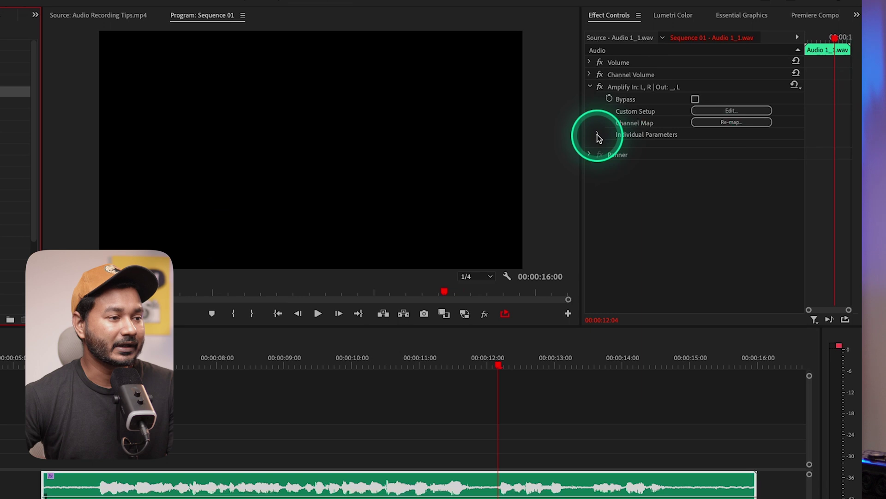
pyautogui.click(598, 136)
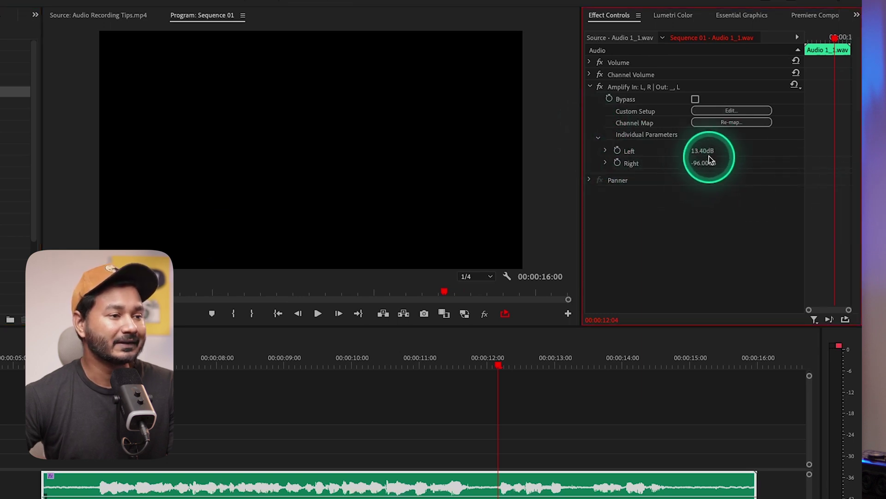
pyautogui.click(605, 151)
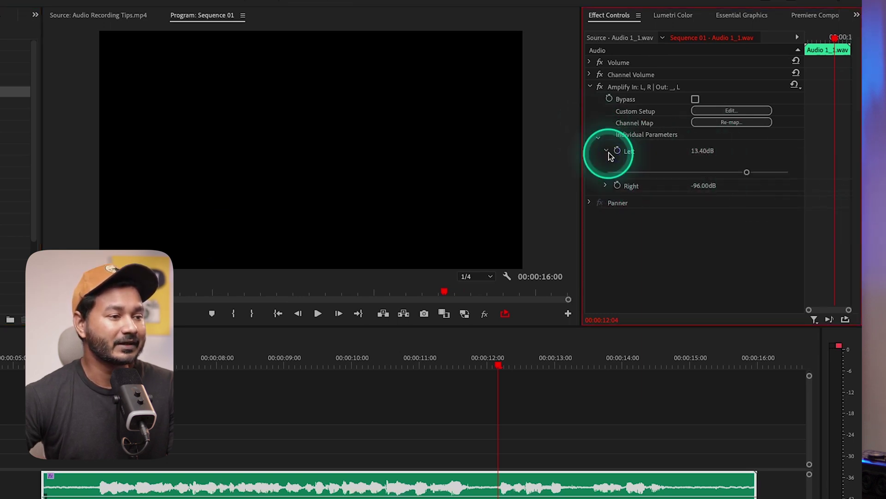